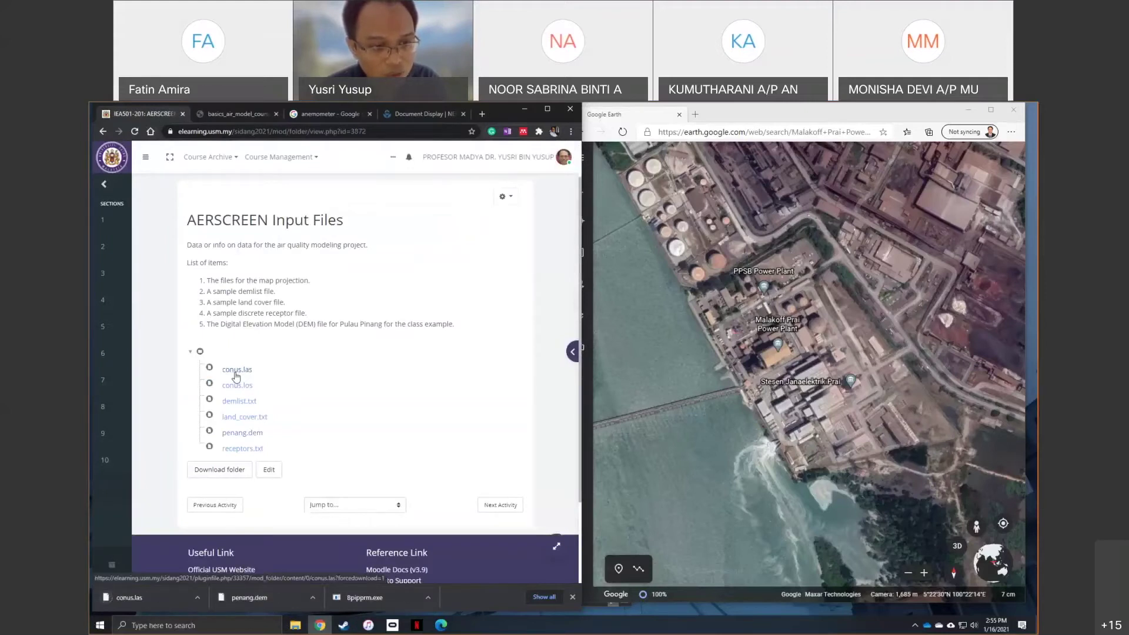
- Download conus.los, demlist.txt, land_cover.txt and receptors.txt from the AERSCREEN Input Files folder
click(237, 389)
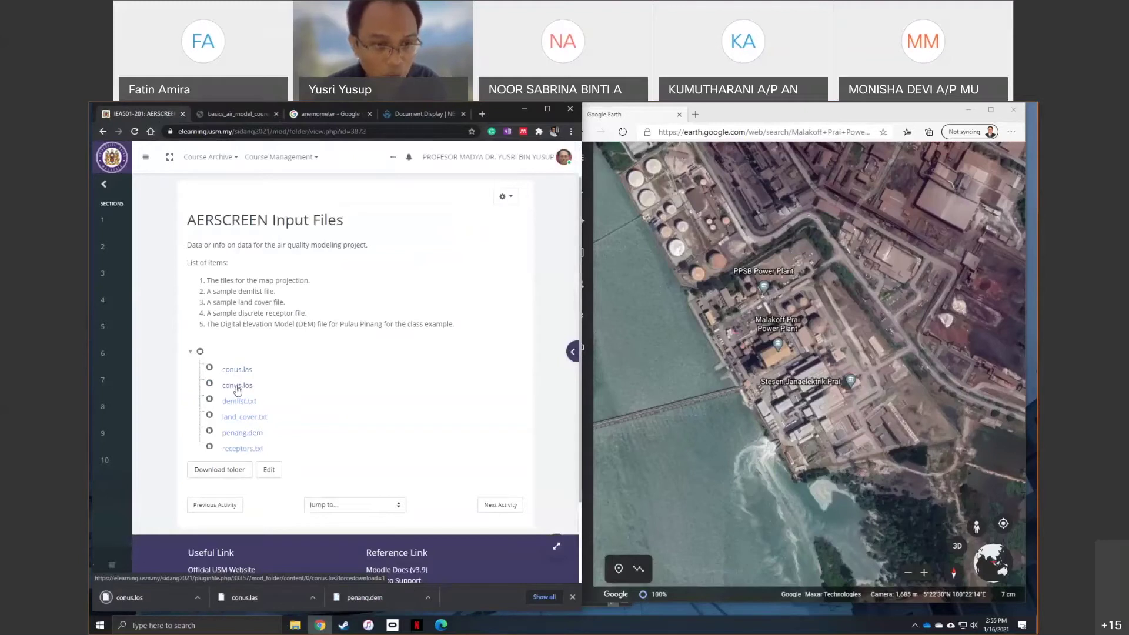
click(236, 406)
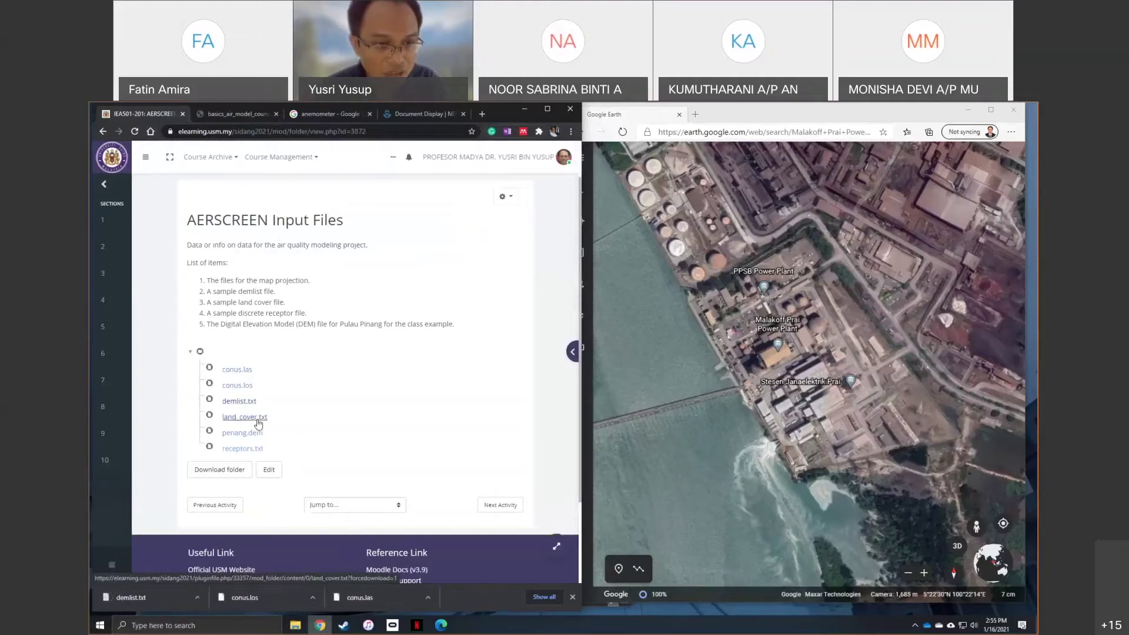
click(254, 419)
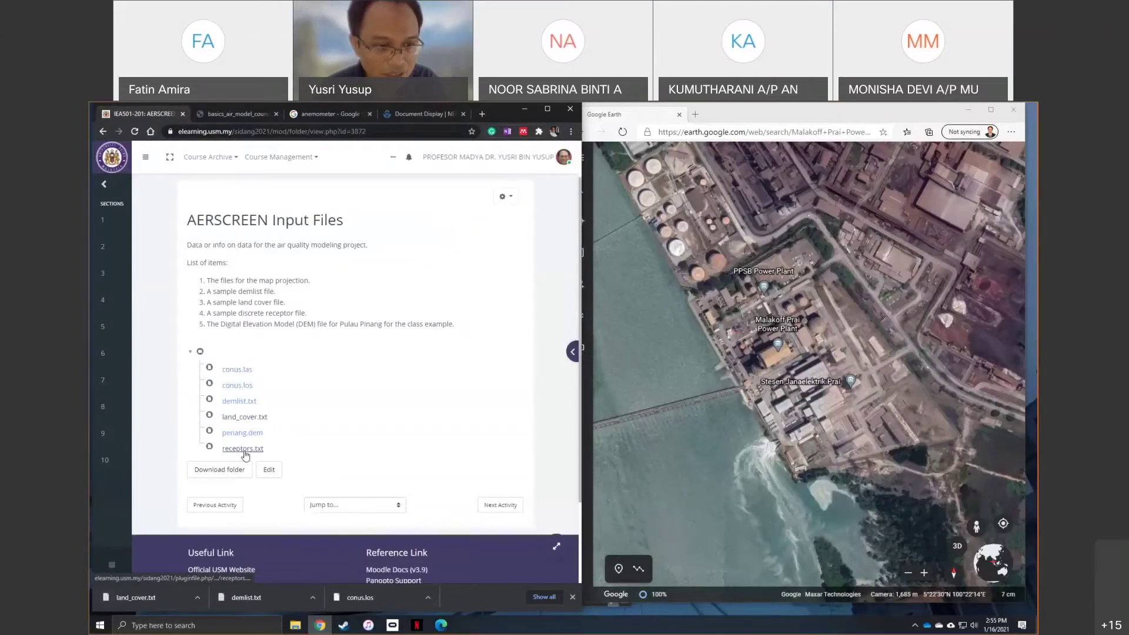
click(246, 451)
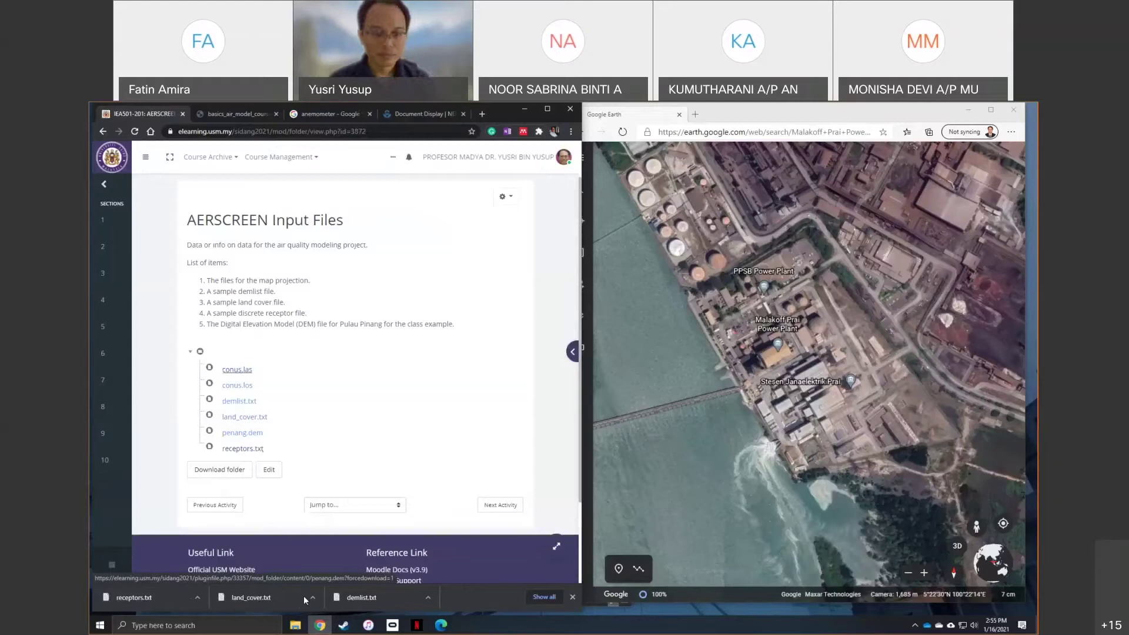
- Move the six downloaded input files, from receptors through penang.dem, into the aerscreen3 folder inside Downloads
click(296, 628)
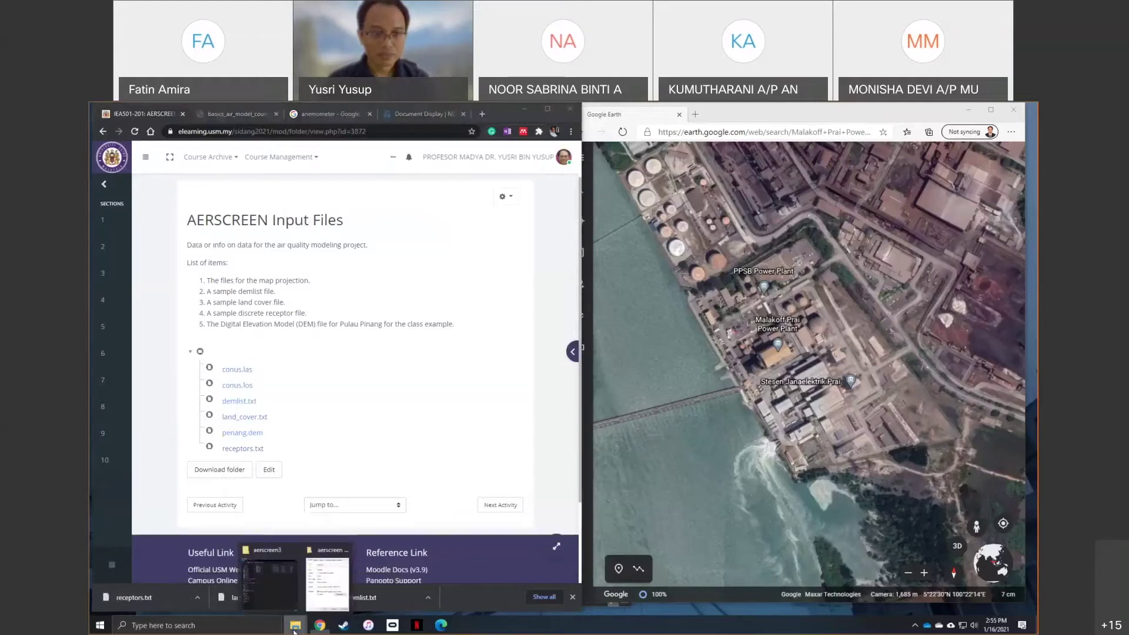
click(268, 574)
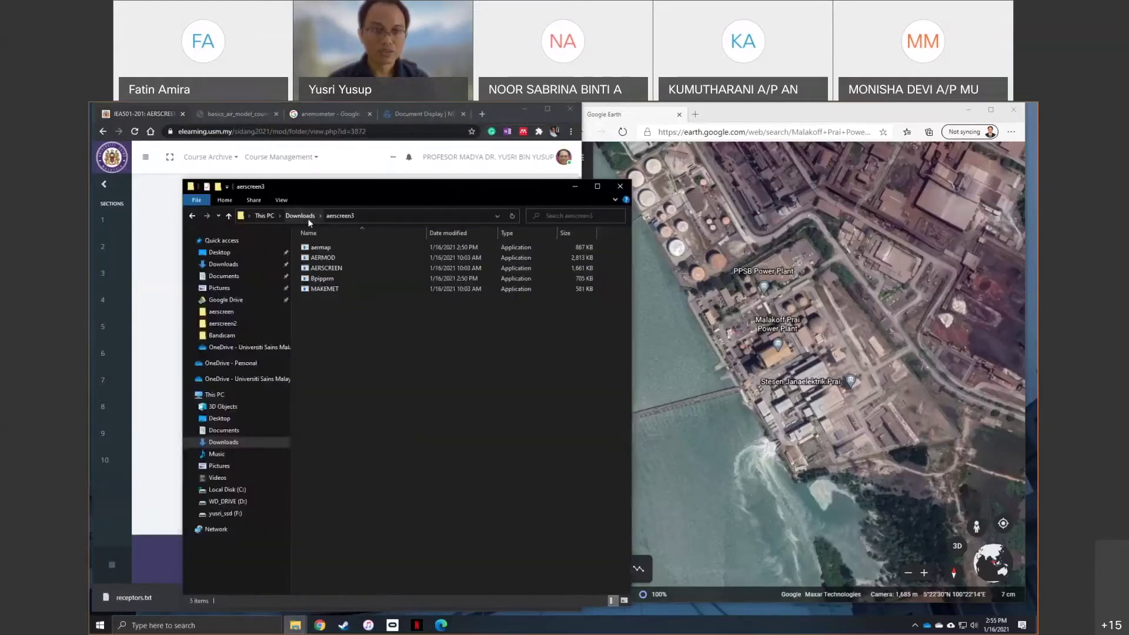
click(305, 220)
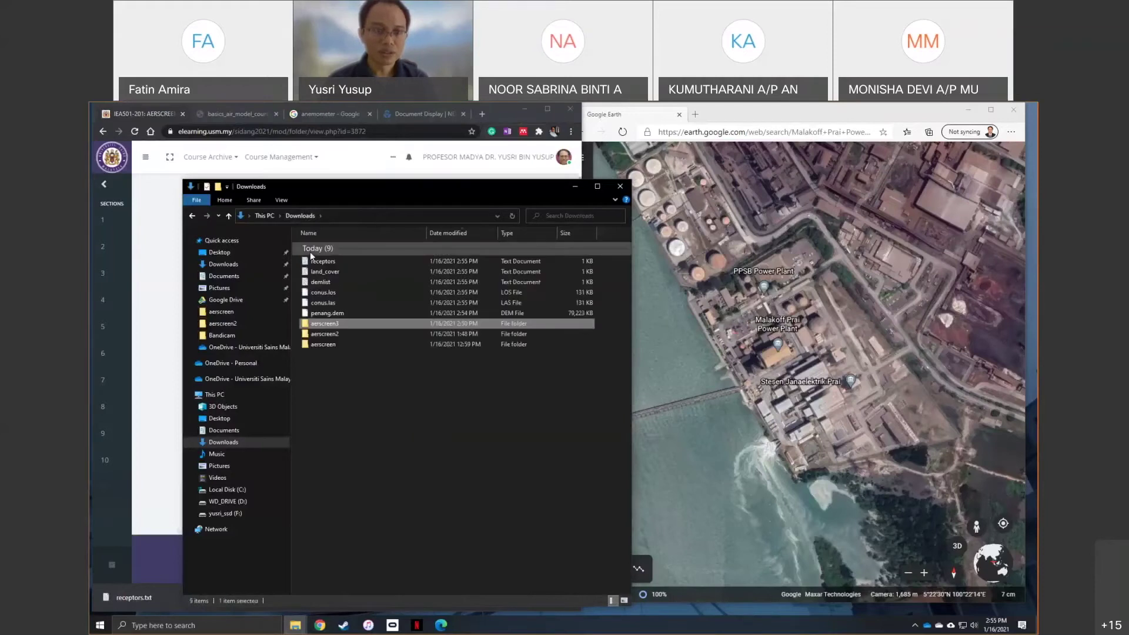
click(318, 263)
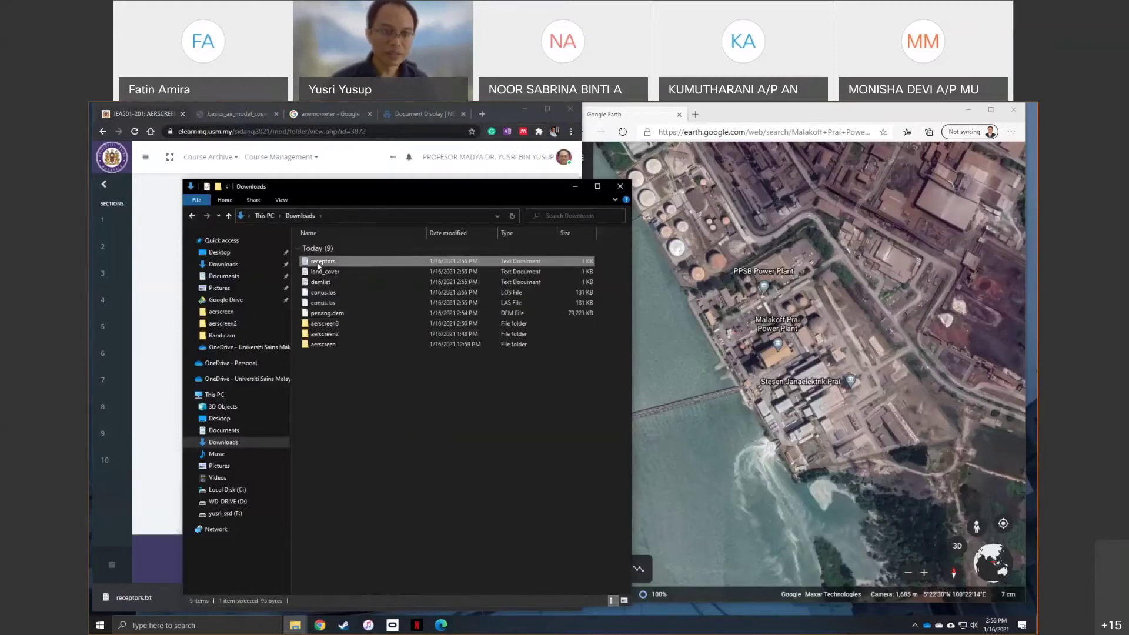
shift+click(323, 315)
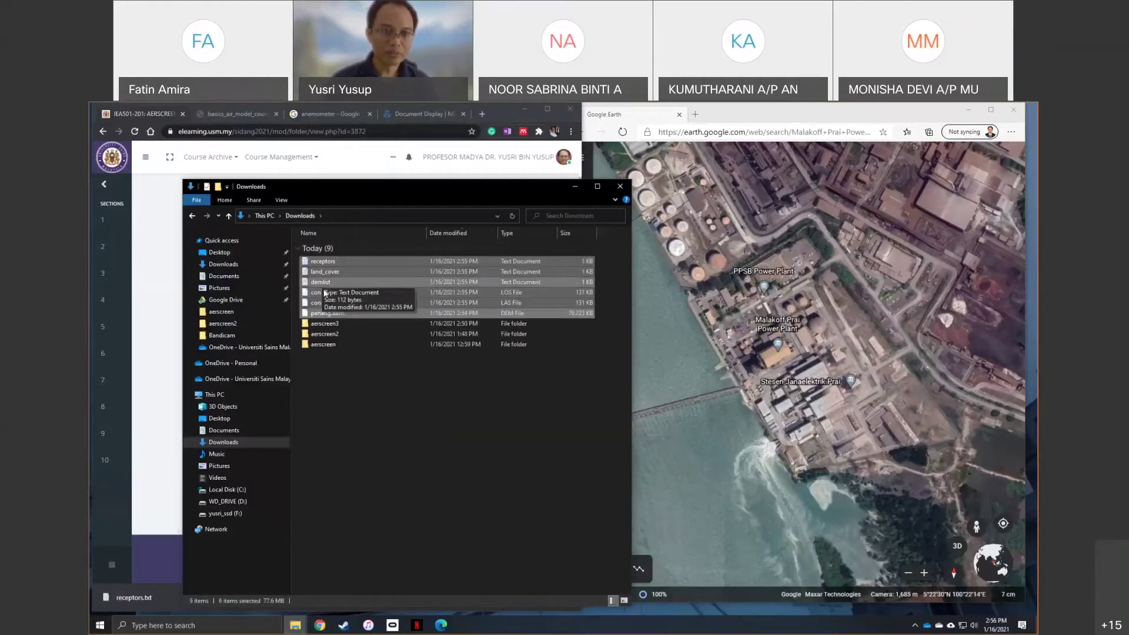
drag(320, 285, 335, 326)
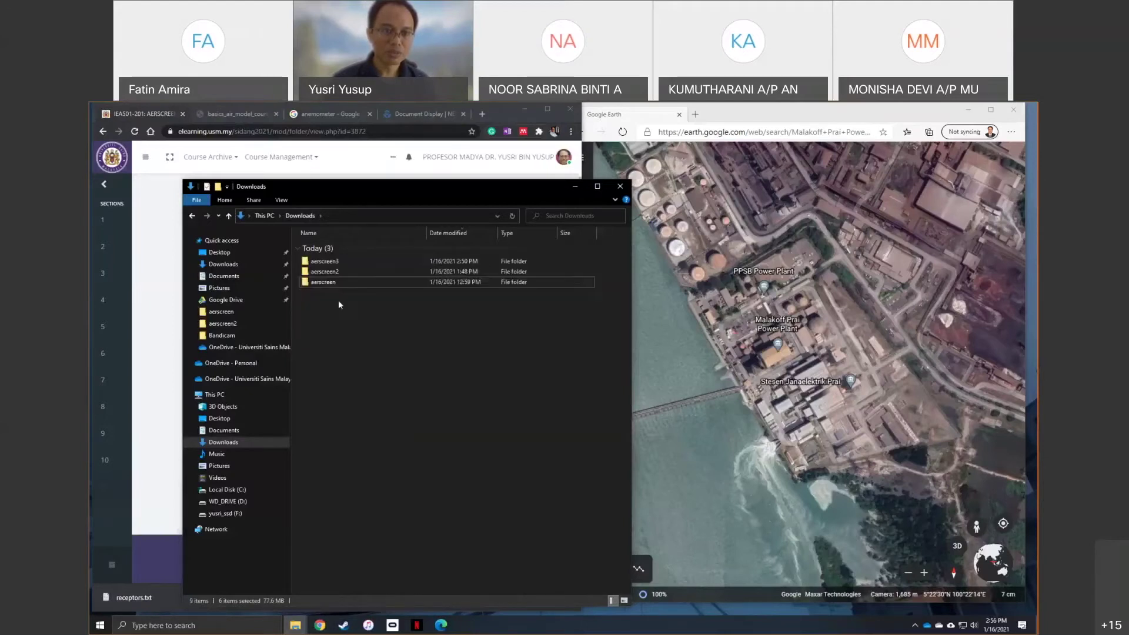
- Open demlist from the aerscreen3 folder, examine its penang.dem entry, and close the file
double_click(323, 263)
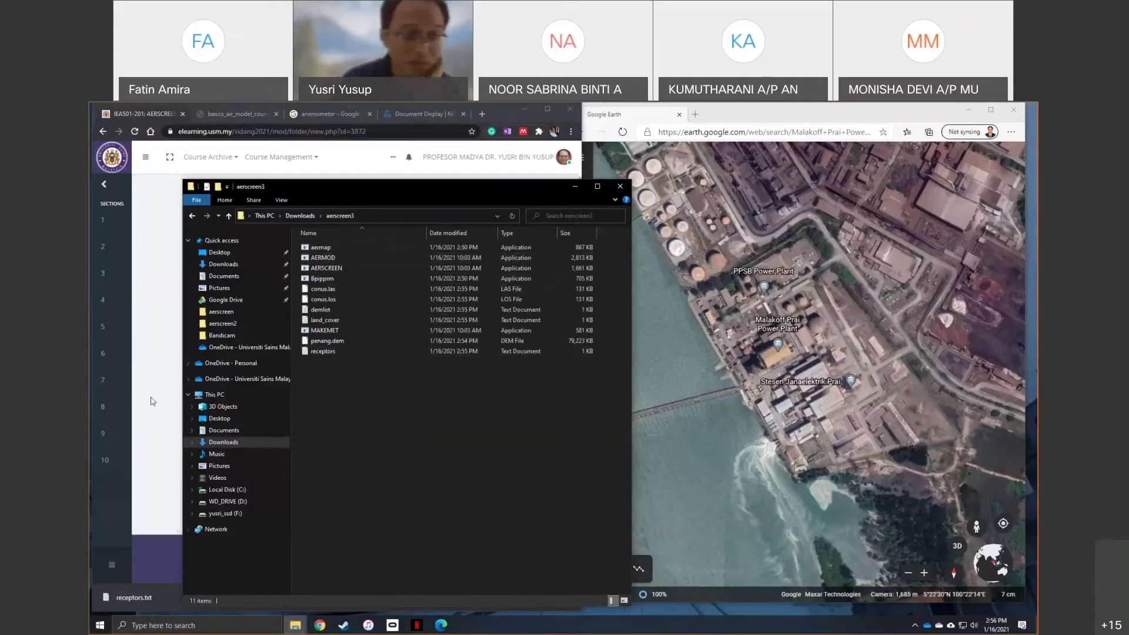
double_click(319, 309)
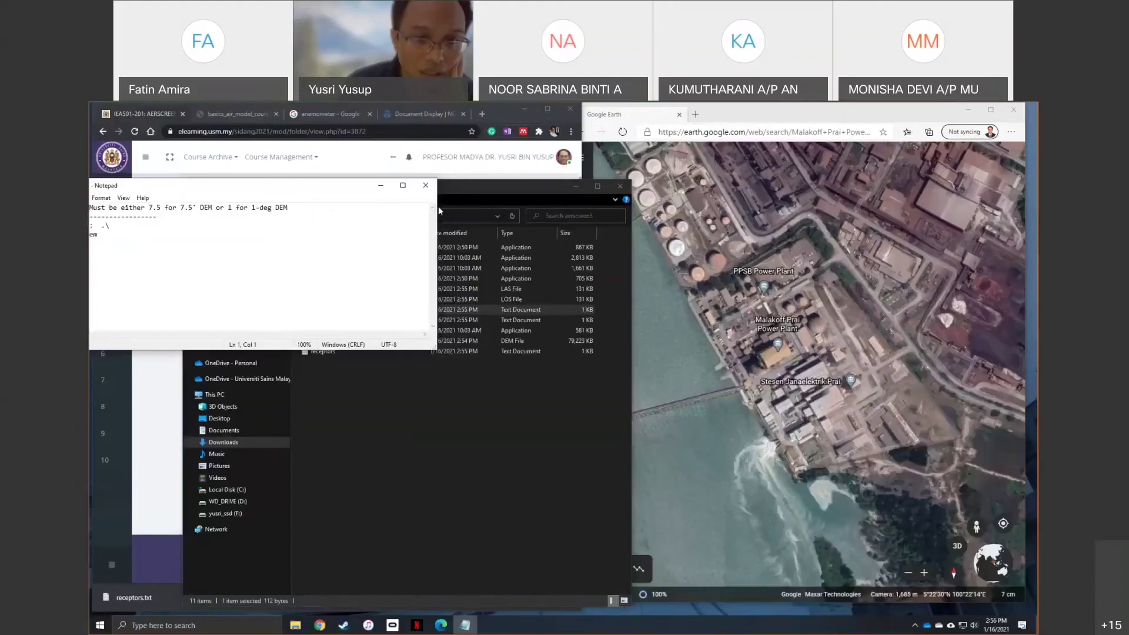
drag(383, 306, 572, 377)
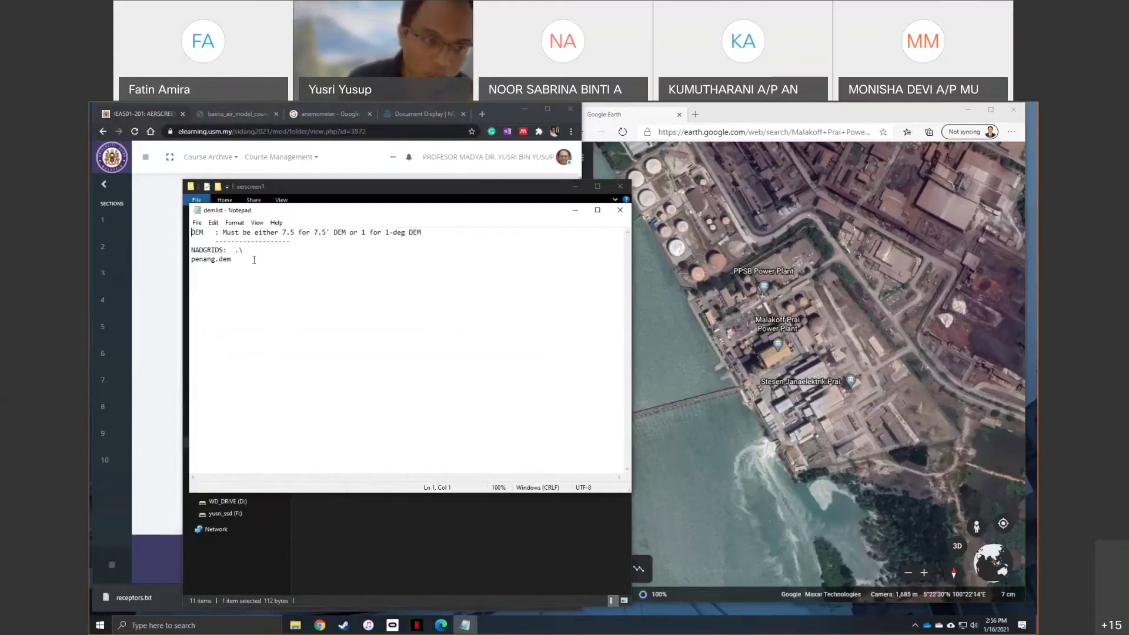
drag(192, 260, 234, 261)
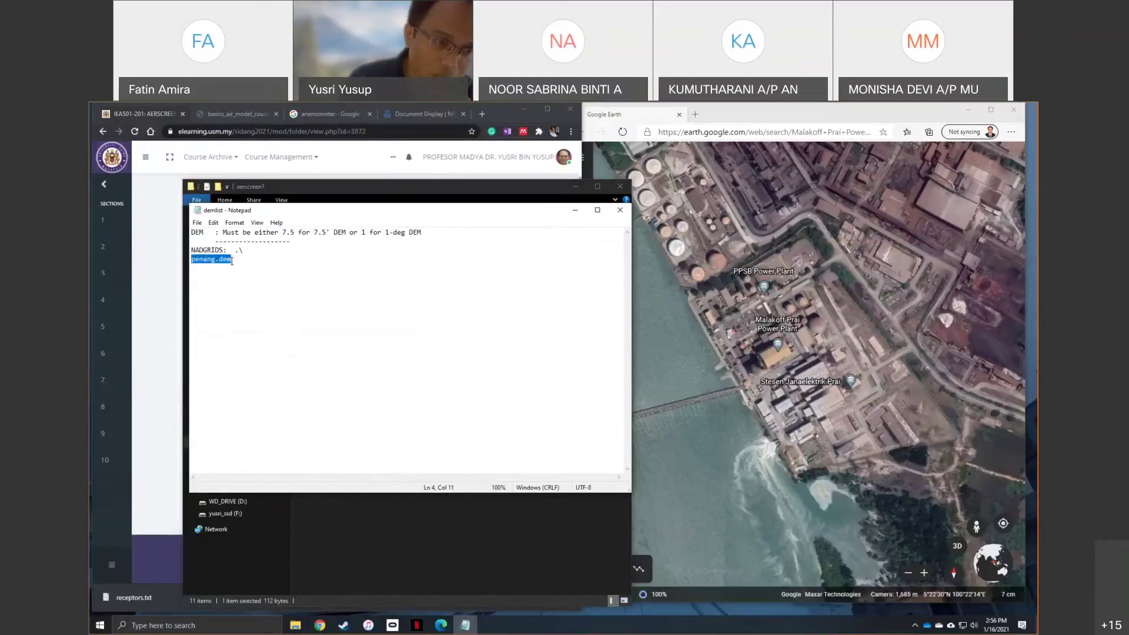
click(200, 268)
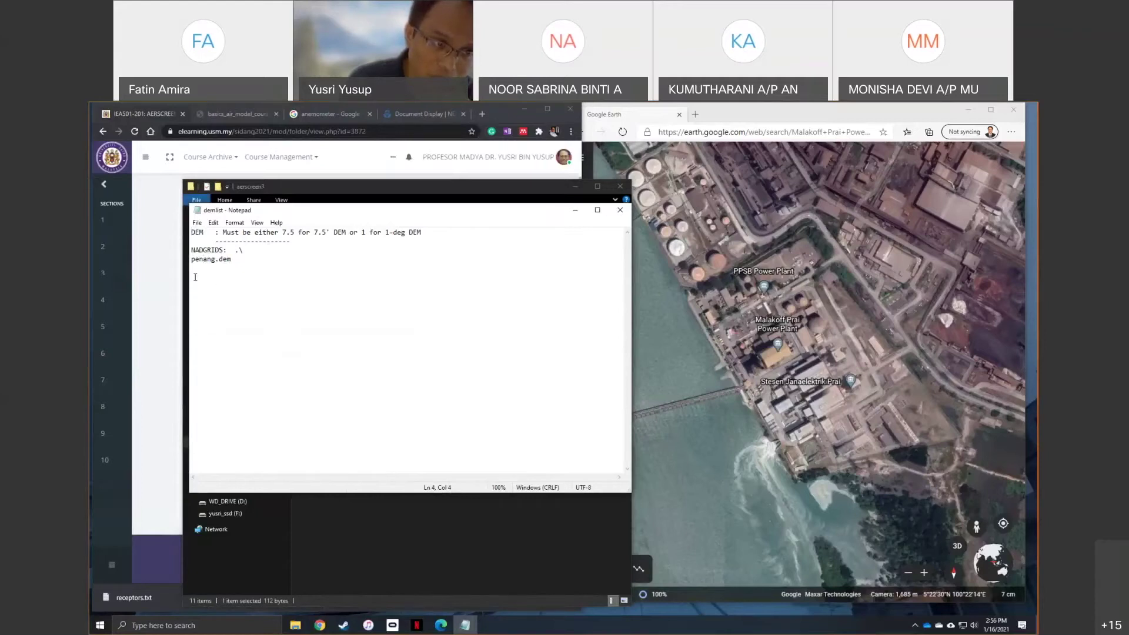
drag(192, 261, 221, 273)
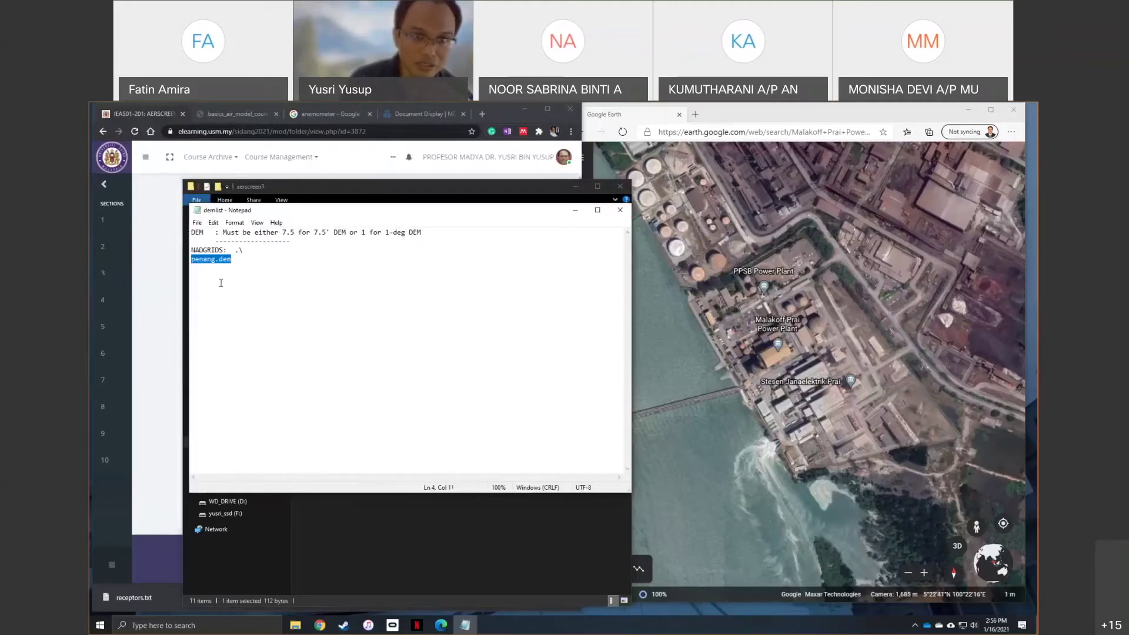
click(621, 210)
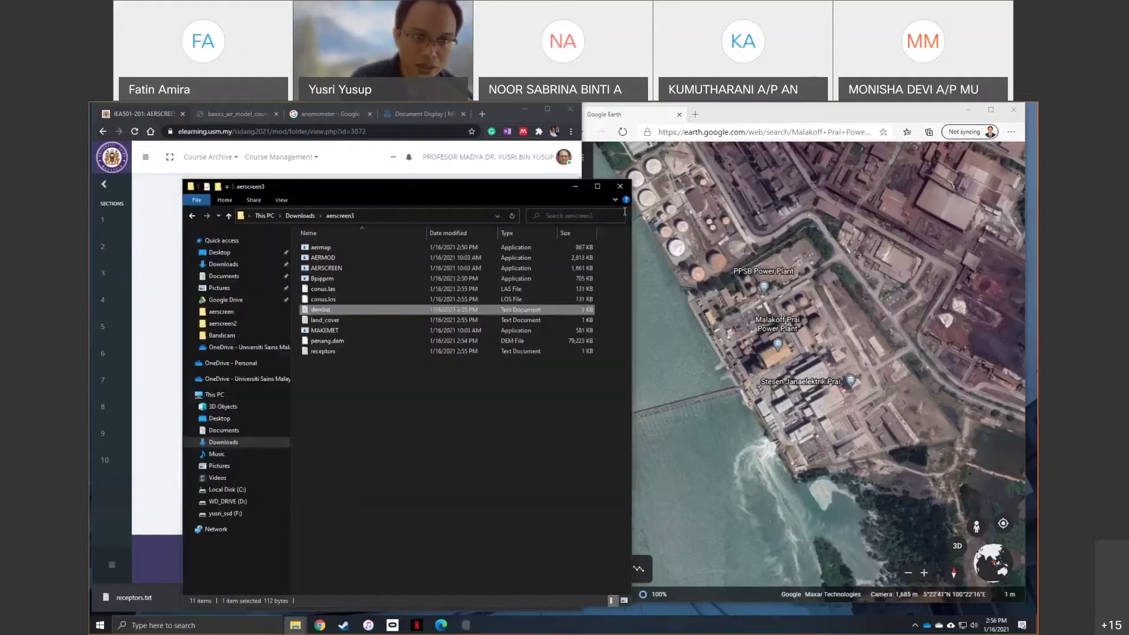
- Check the land_cover file, then open receptors and examine its units line and first distance entries
double_click(322, 320)
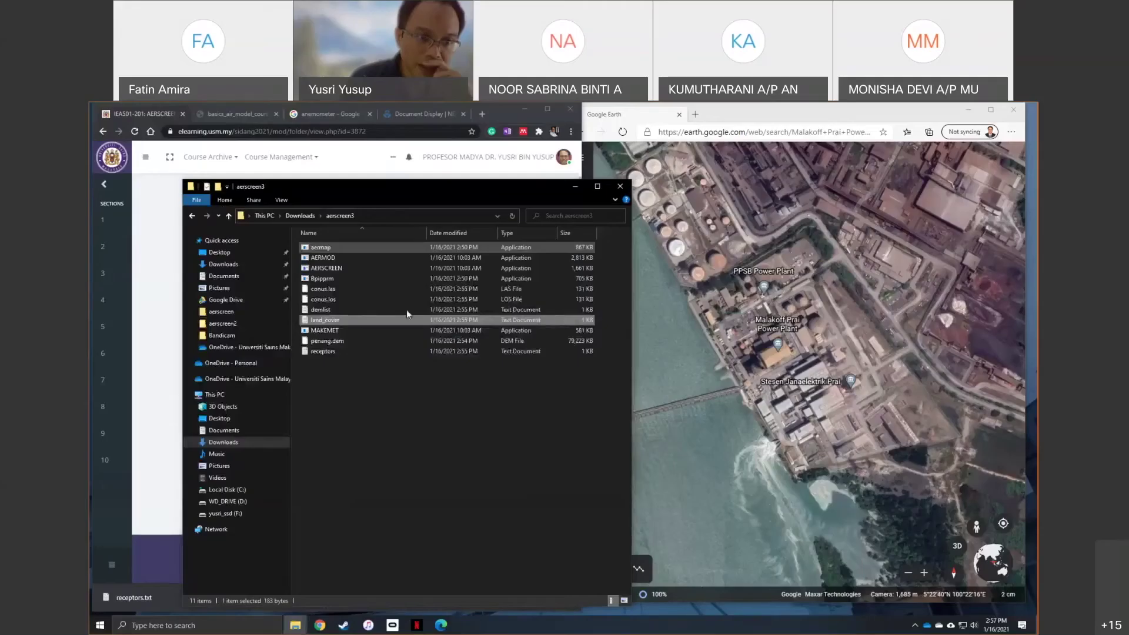
double_click(322, 352)
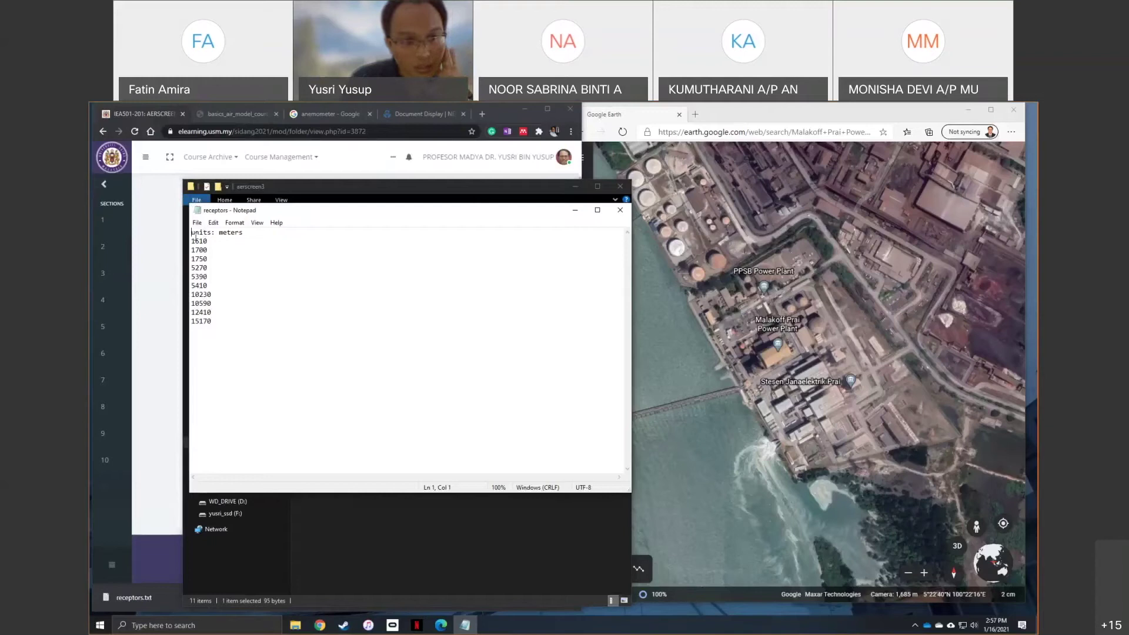
drag(192, 234, 249, 232)
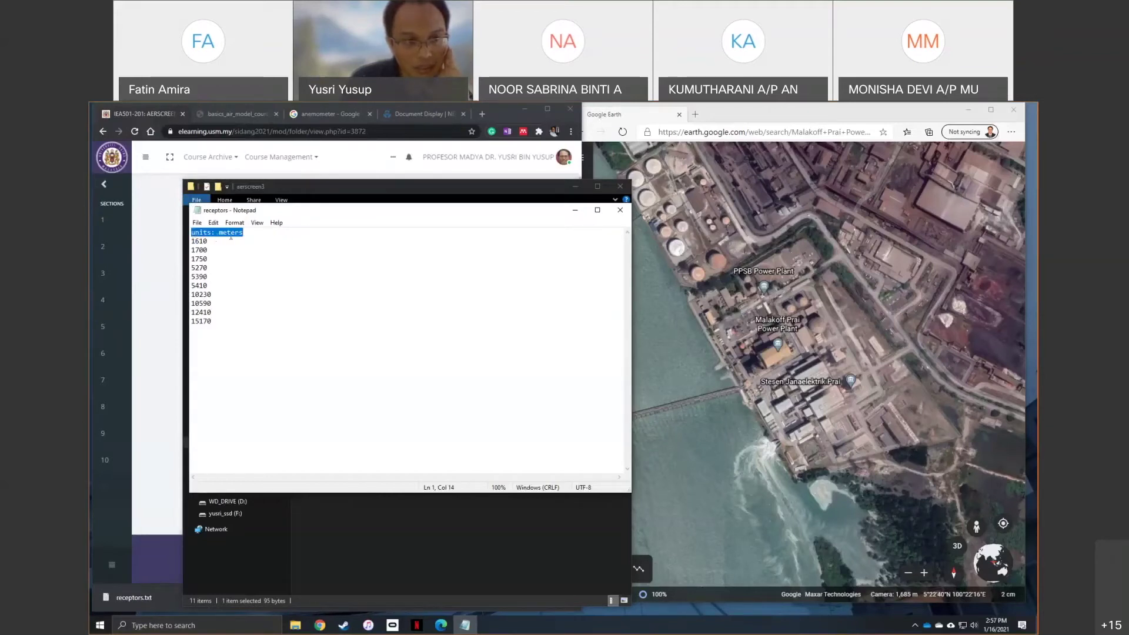
click(228, 275)
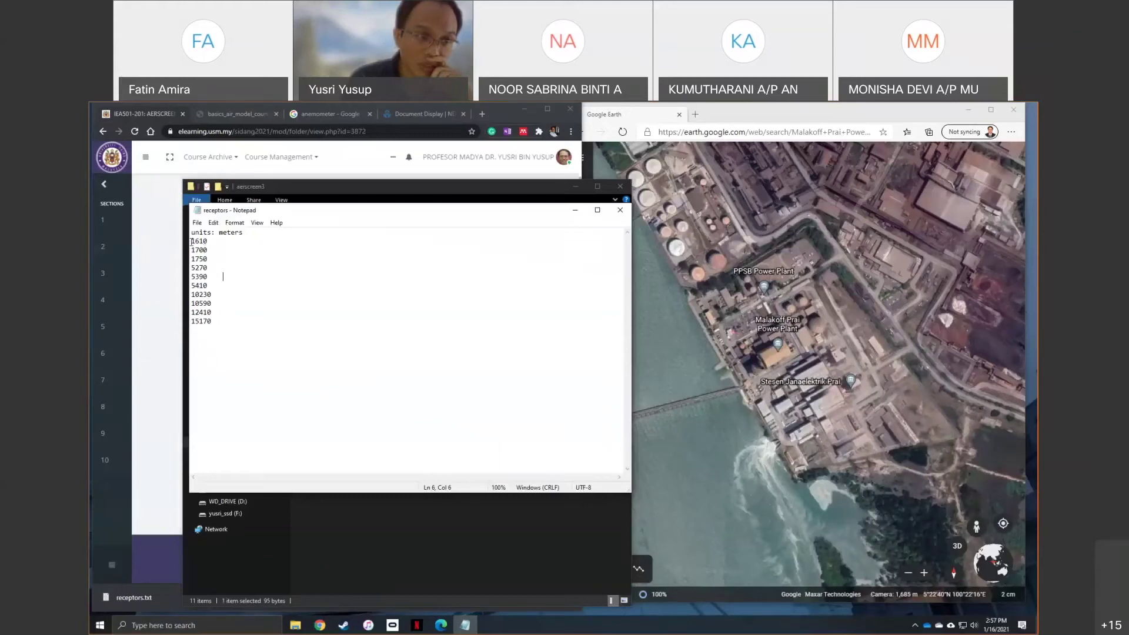
key(Up)
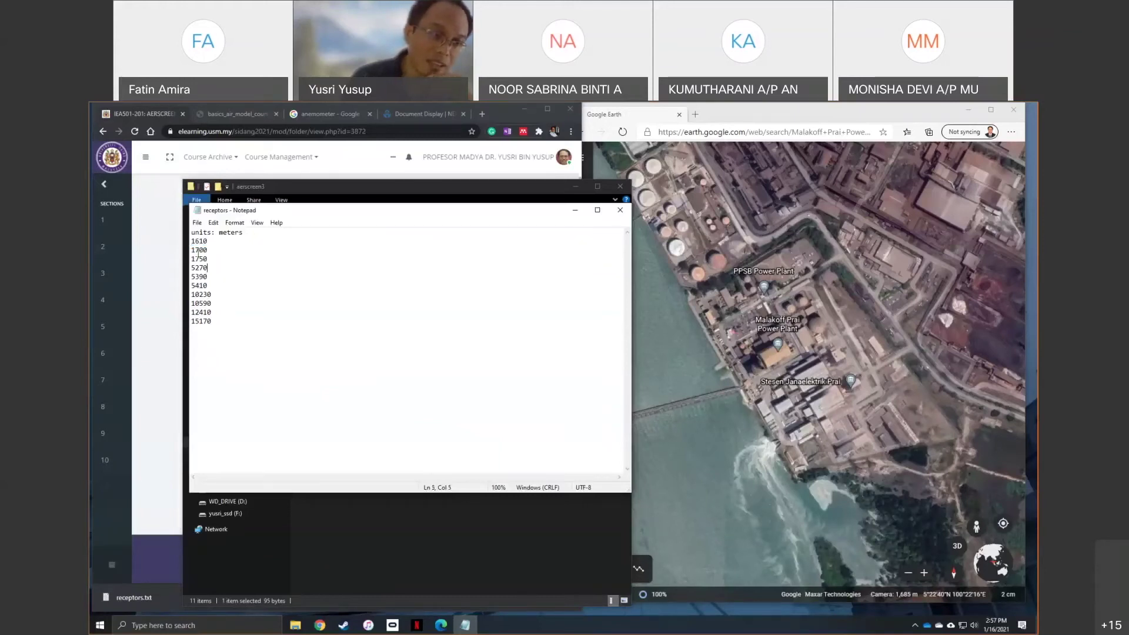
drag(192, 241, 201, 242)
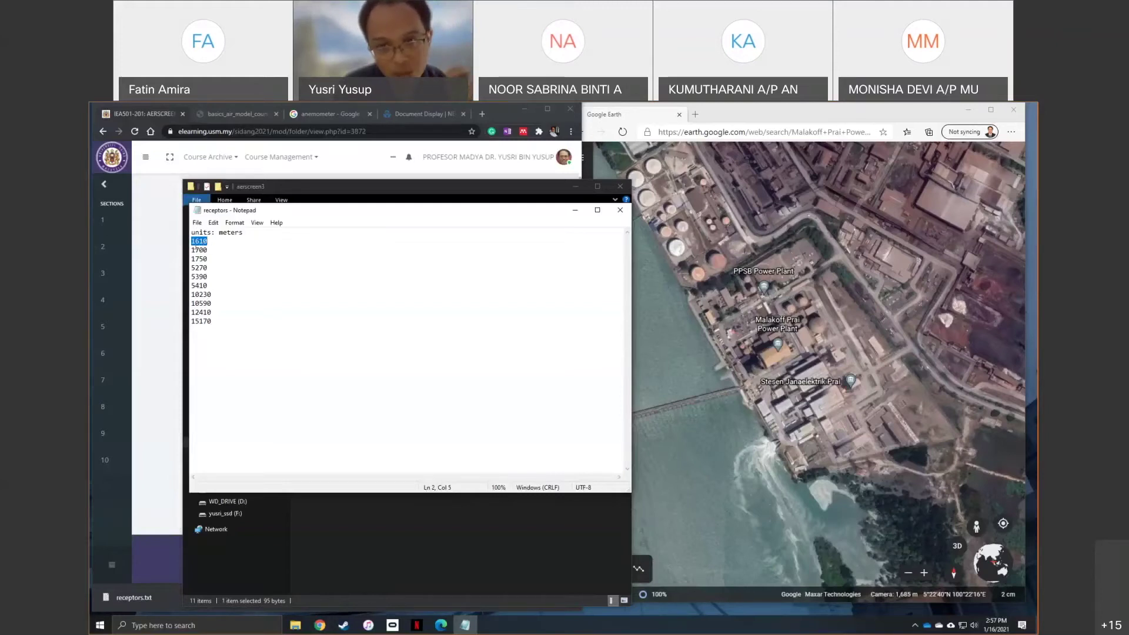
drag(191, 250, 208, 259)
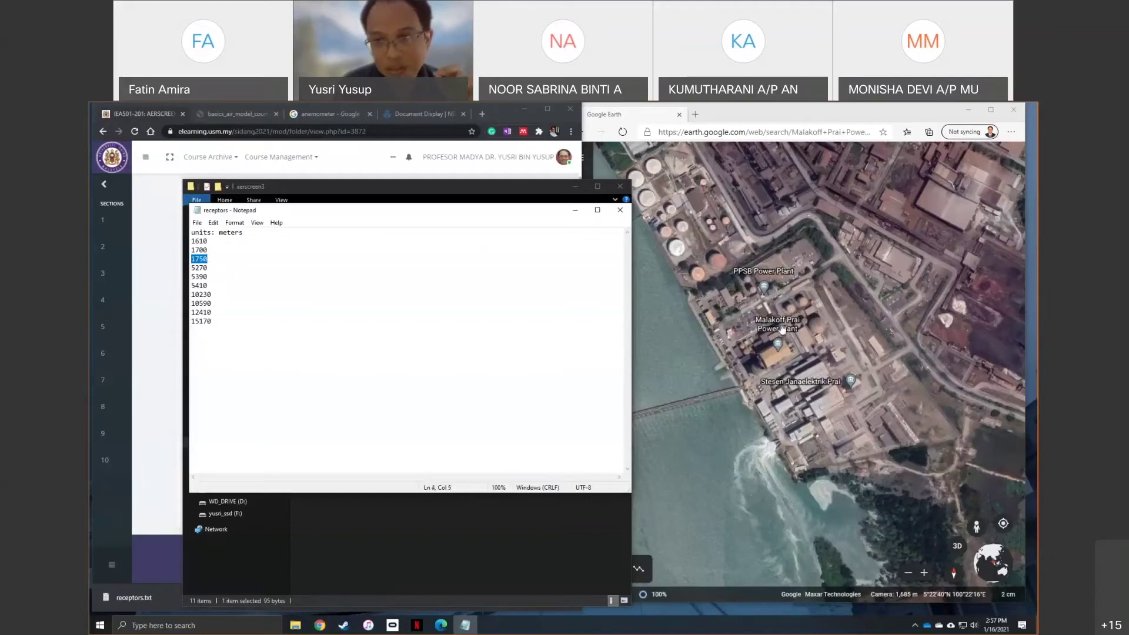
- Annotate the Malakoff Prai Power Plant on the Google Earth map with a point and surrounding circle, and mark the 1610 receptor distance
click(789, 410)
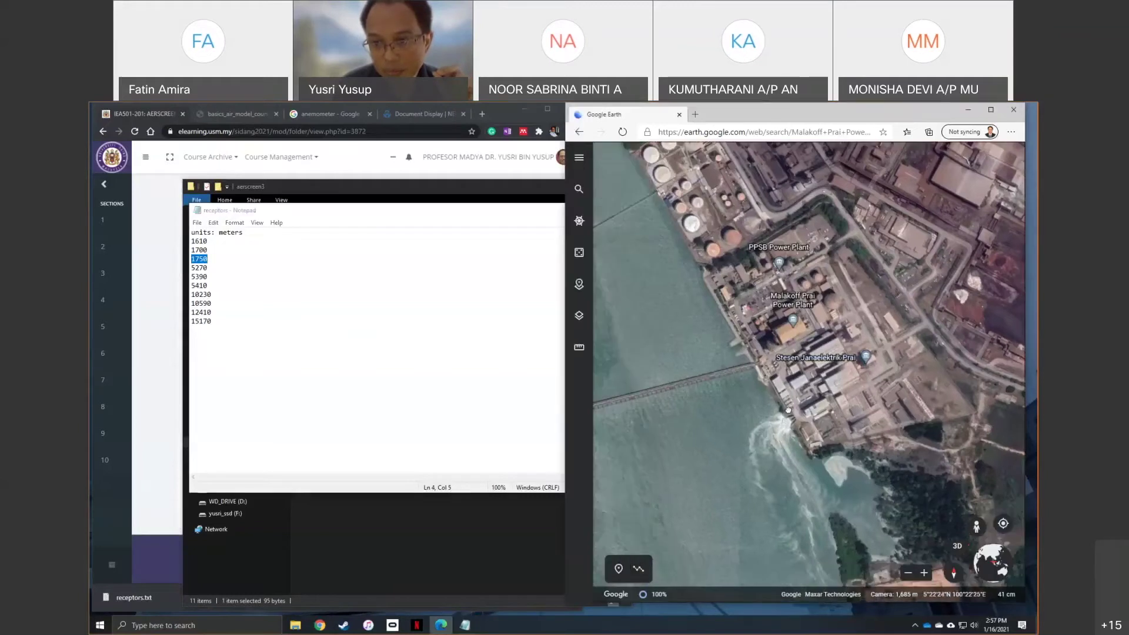
drag(789, 410, 828, 397)
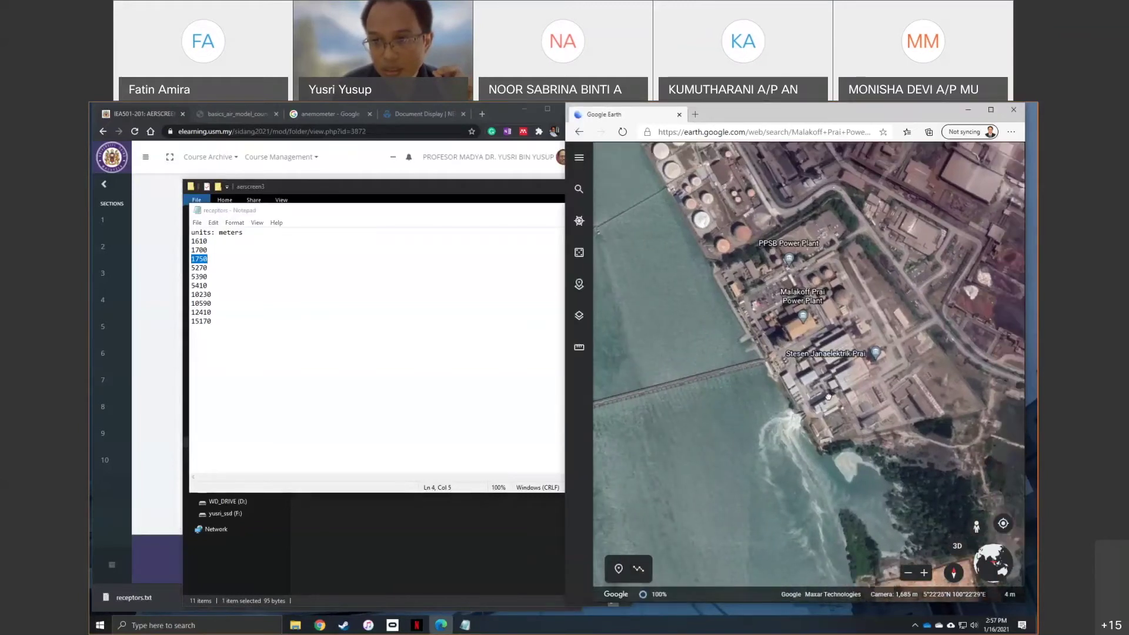
scroll(760, 400, up, 3)
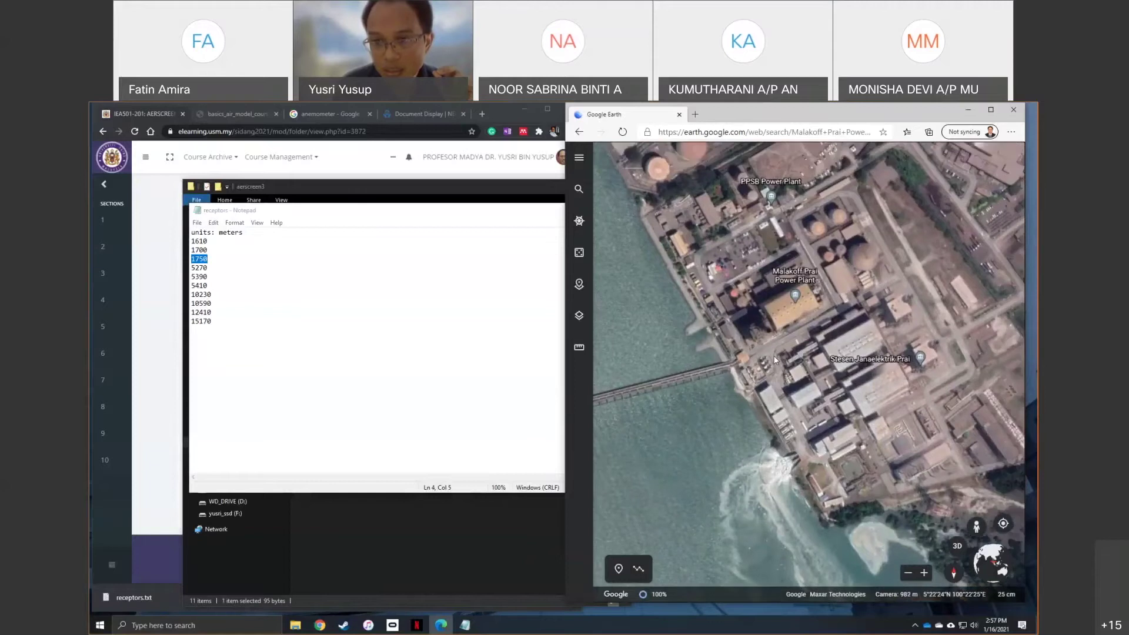
scroll(775, 360, down, 3)
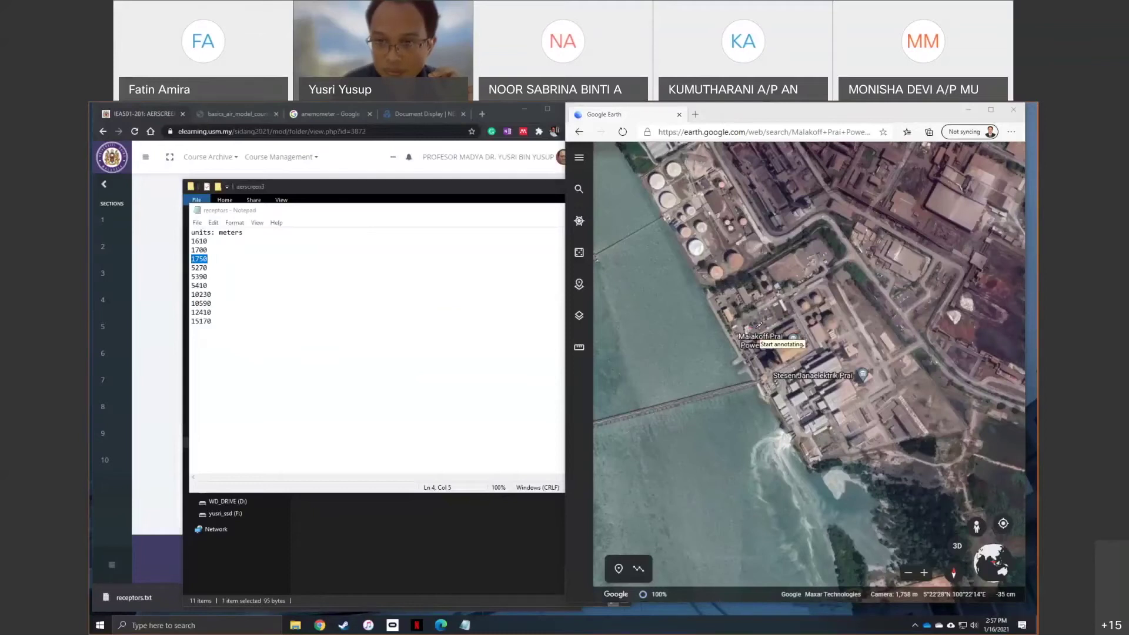
click(778, 364)
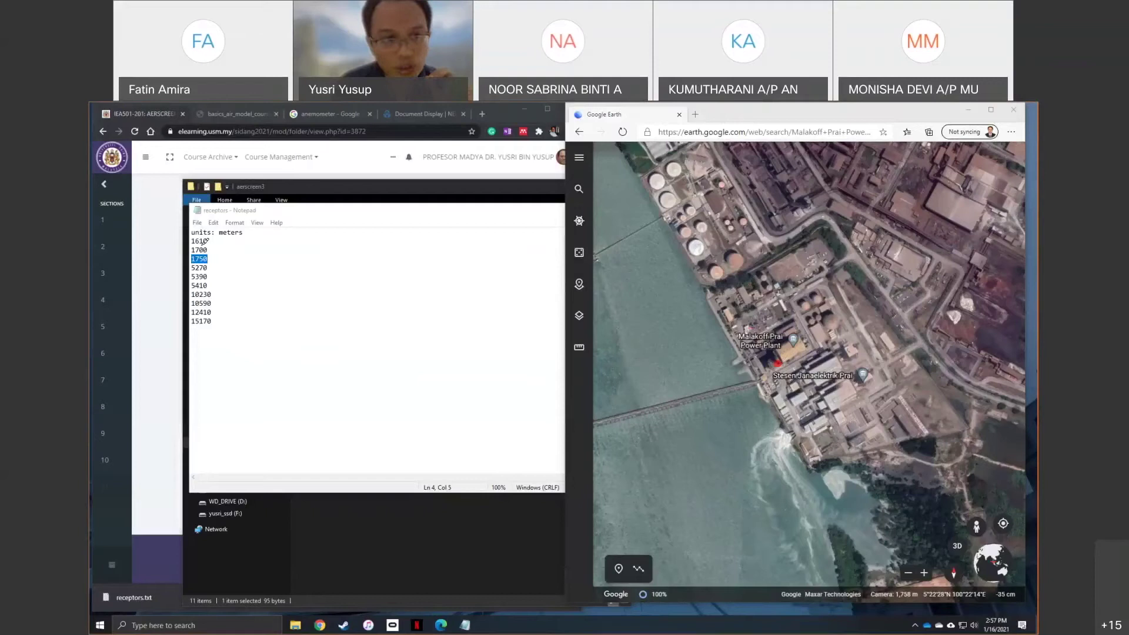
drag(212, 242, 233, 241)
mouse_move(897, 259)
mouse_down()
mouse_move(865, 236)
mouse_move(630, 269)
mouse_move(701, 490)
mouse_move(954, 435)
mouse_move(935, 276)
mouse_move(850, 234)
mouse_up()
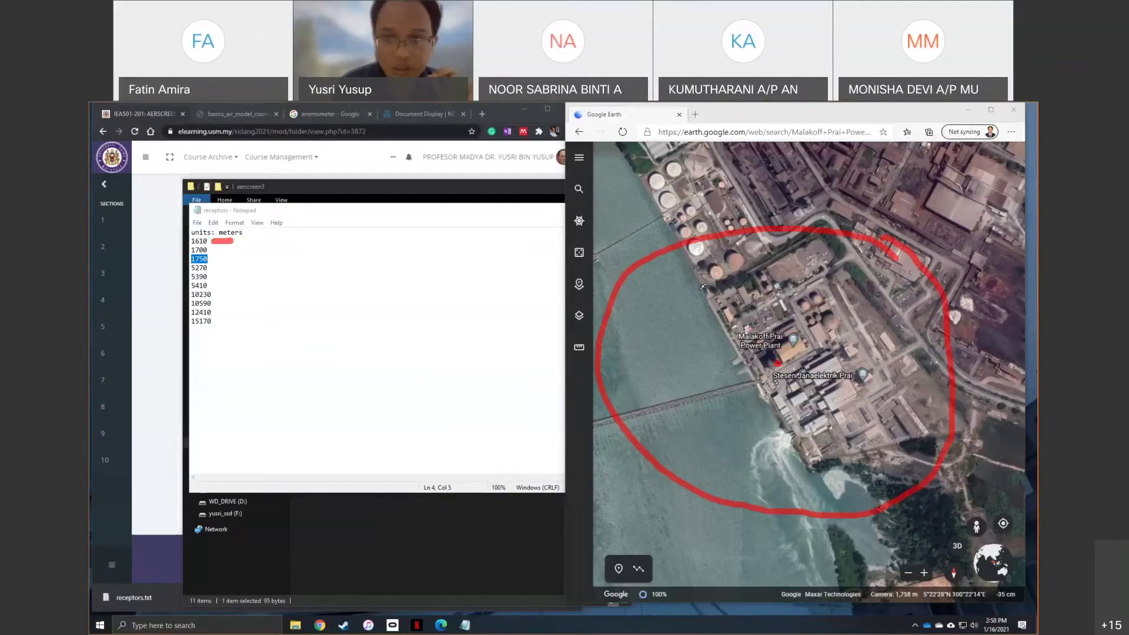
- Draw a larger outer arc around the power plant and a double-headed radius arrow to the inner circle, then clear the annotations
mouse_move(611, 204)
mouse_down()
mouse_move(726, 183)
mouse_move(890, 191)
mouse_move(988, 494)
mouse_move(835, 539)
mouse_move(612, 485)
mouse_up()
mouse_move(790, 357)
mouse_down()
mouse_move(929, 321)
mouse_move(928, 332)
mouse_up()
mouse_move(795, 339)
mouse_down()
mouse_move(791, 354)
mouse_move(822, 363)
mouse_up()
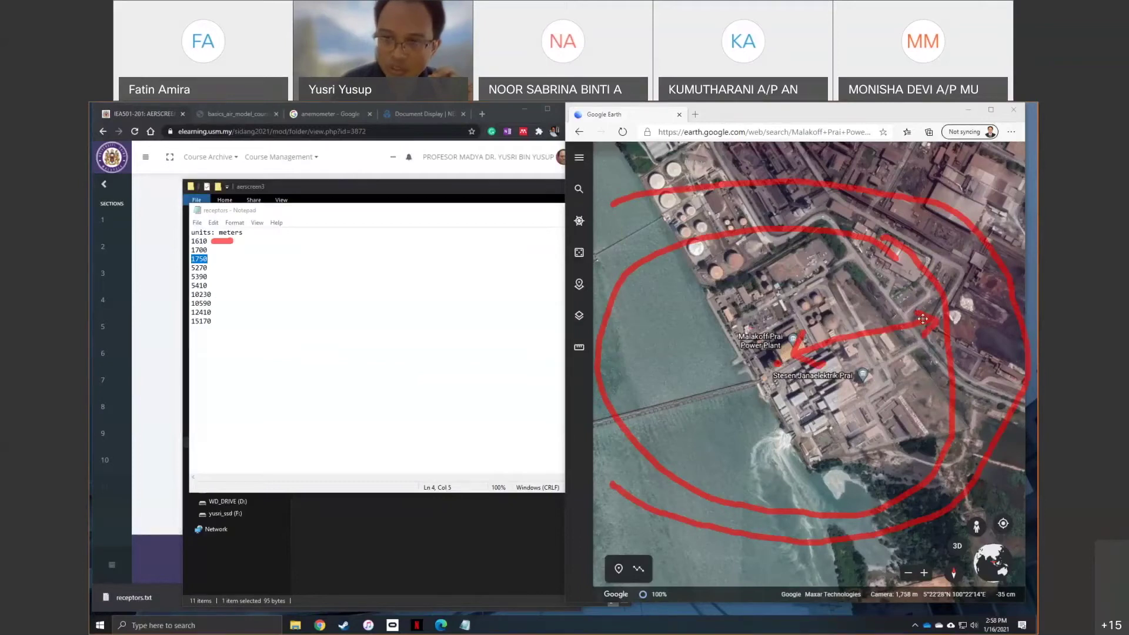
key(Escape)
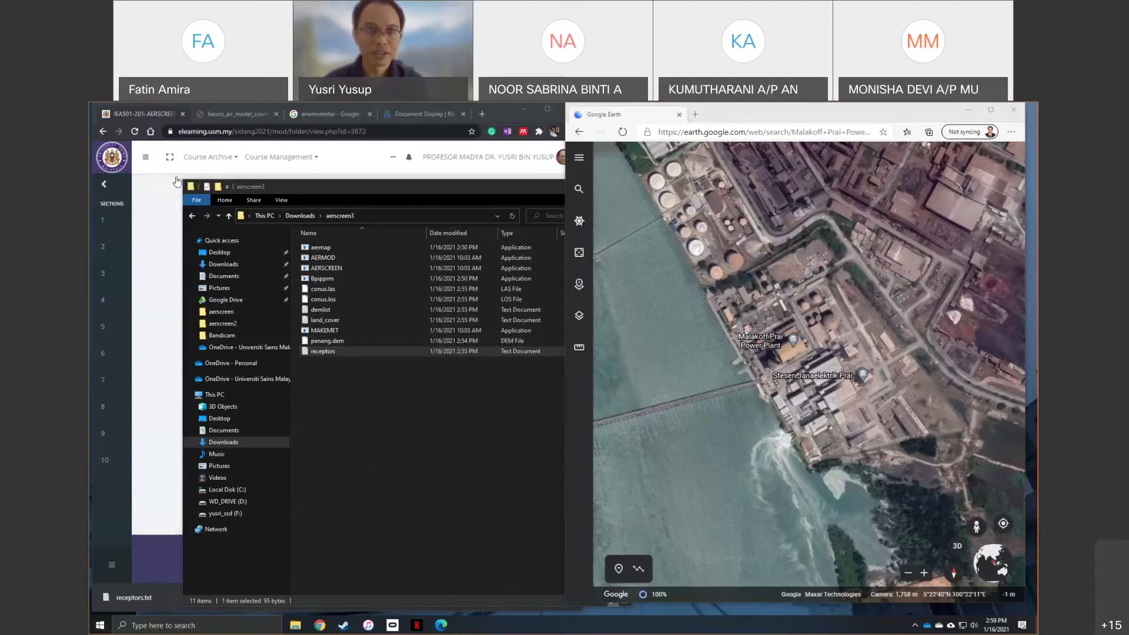
- Go to the Discrete Receptors slide in the basics_air_model_course PDF and review the receptor file requirements
click(230, 113)
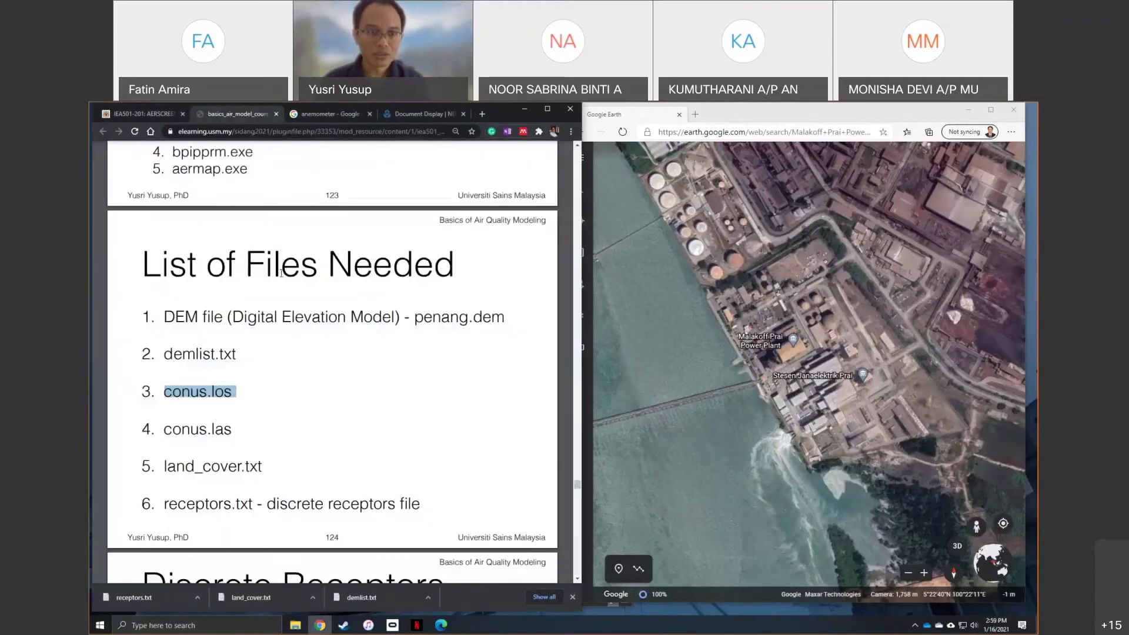
scroll(313, 523, down, 5)
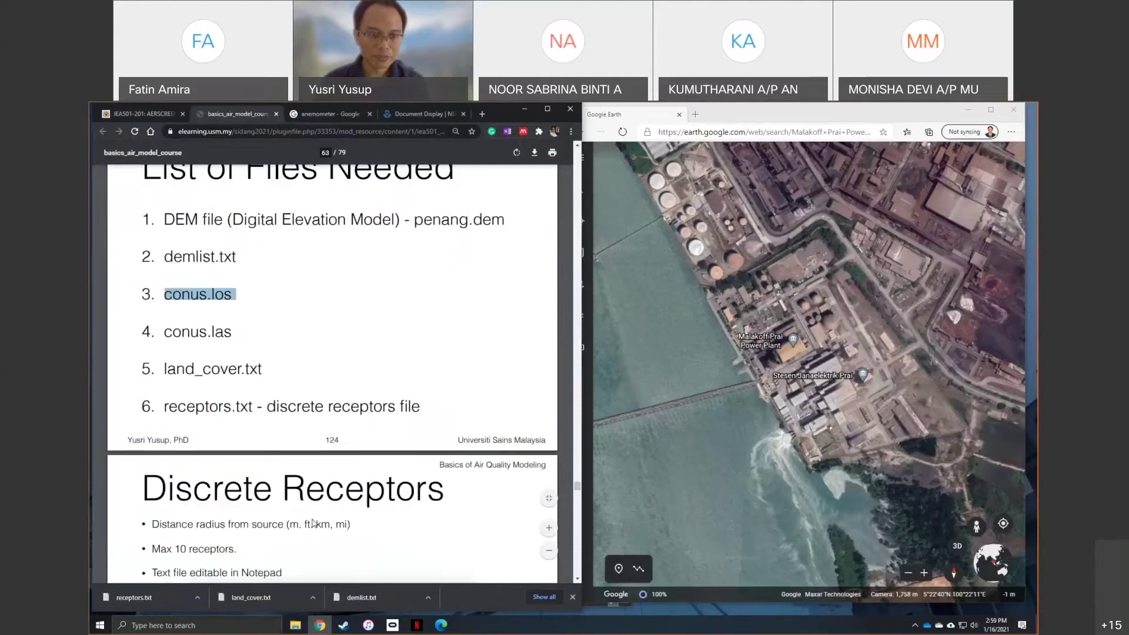
scroll(314, 522, down, 1)
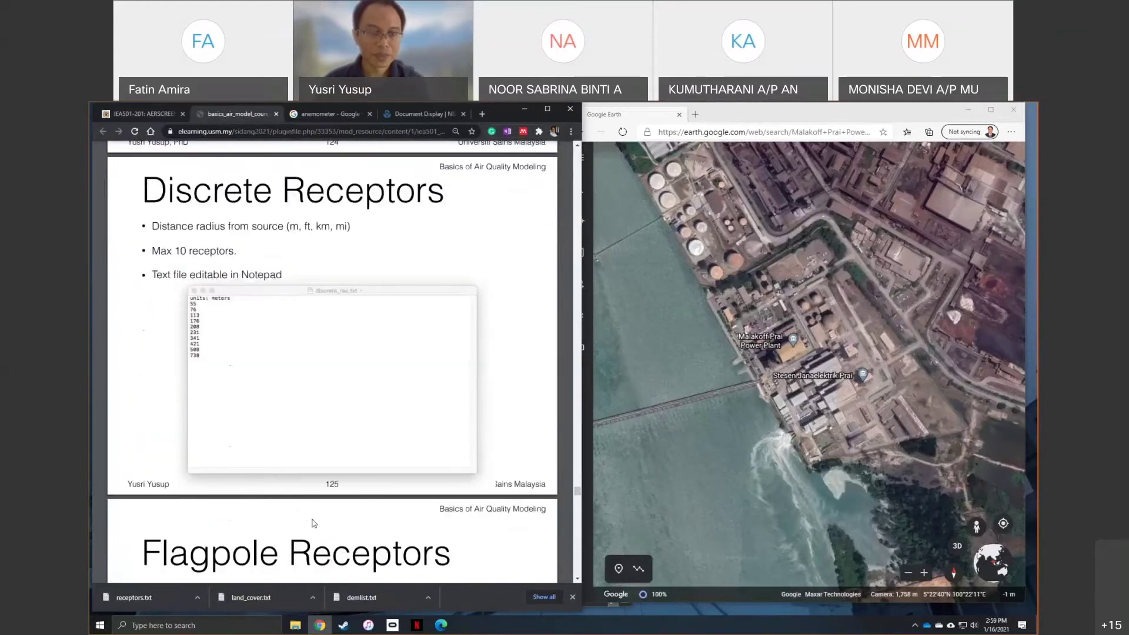